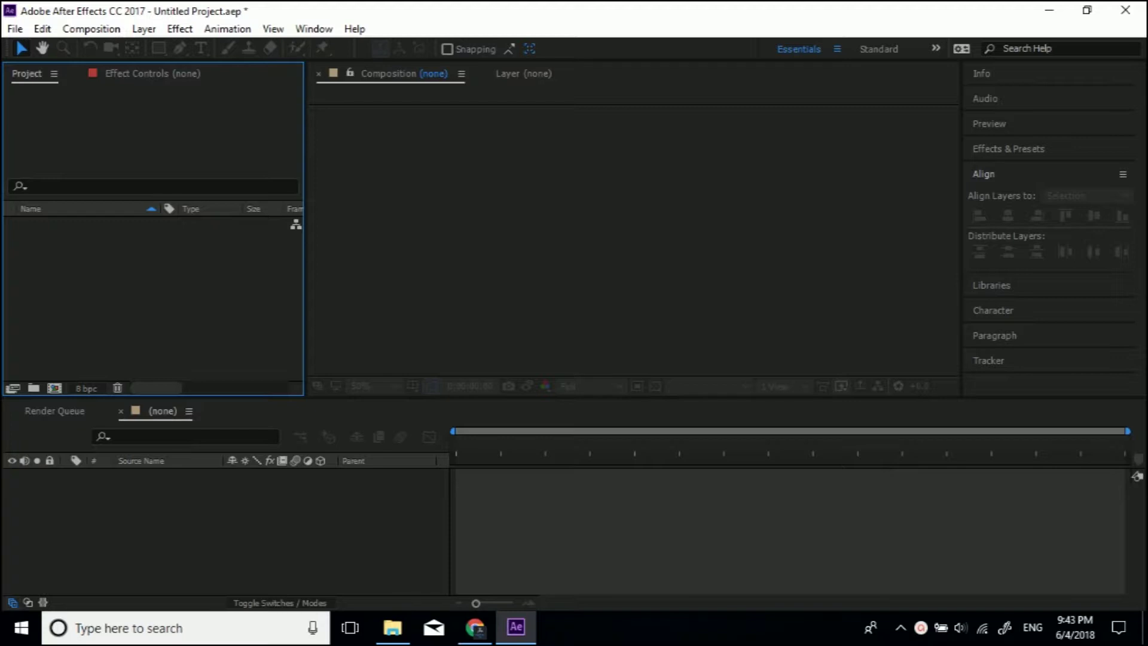
# - Create Comp 1 from the HDTV 1080 25 preset: 1920×1080, 25 fps, 20 seconds
pyautogui.click(92, 29)
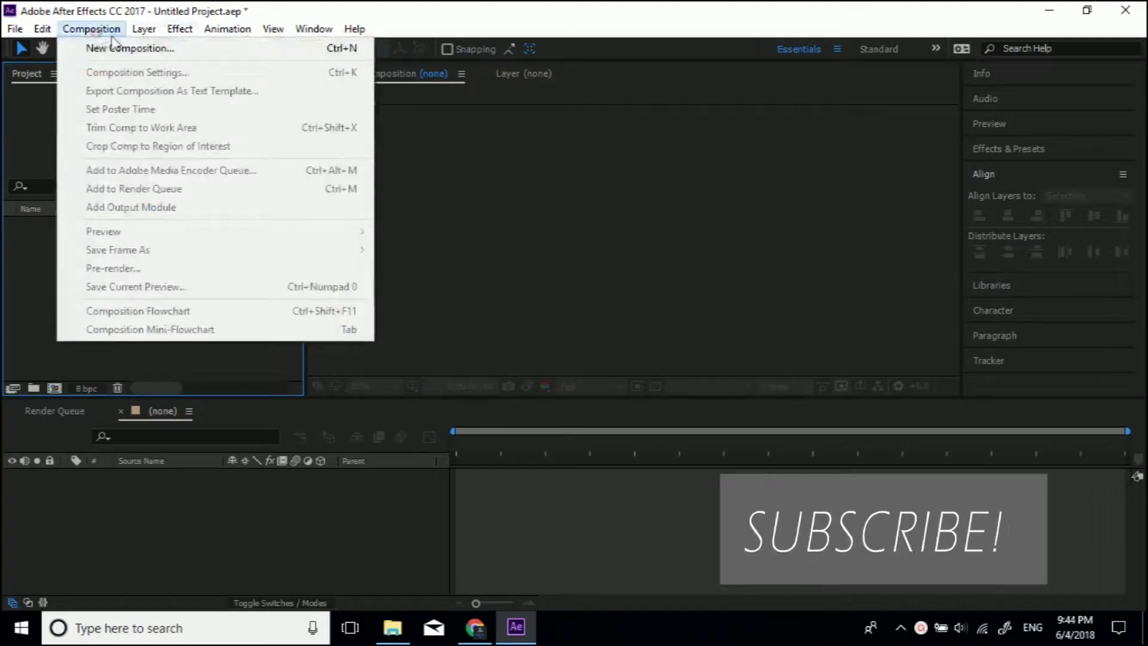
pyautogui.click(126, 48)
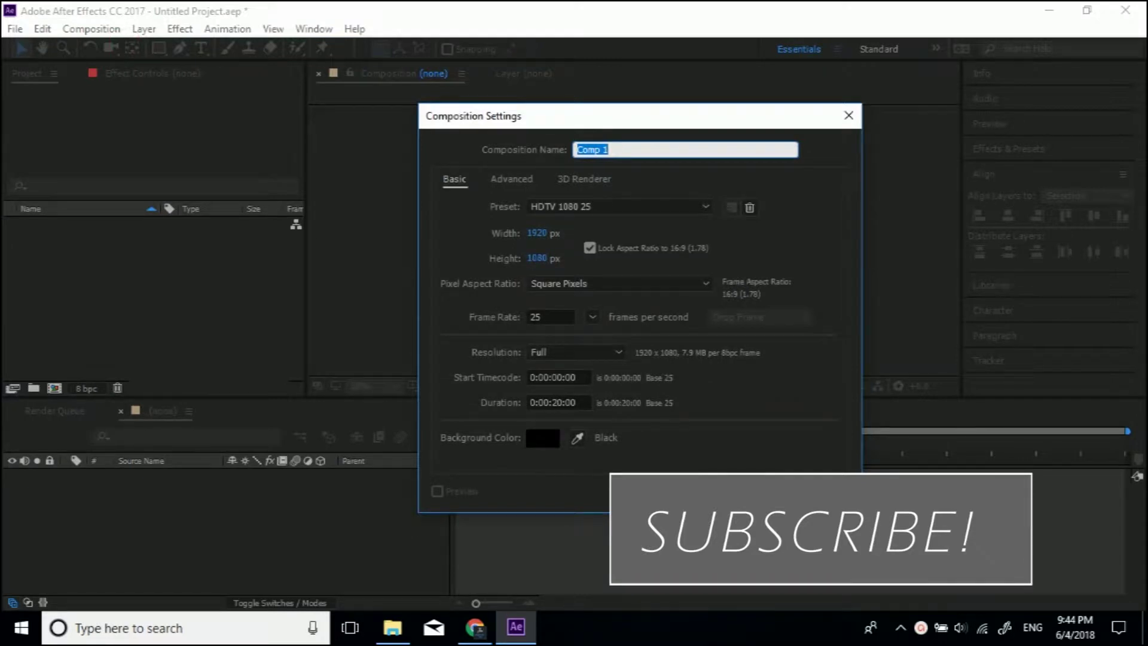
pyautogui.press('Return')
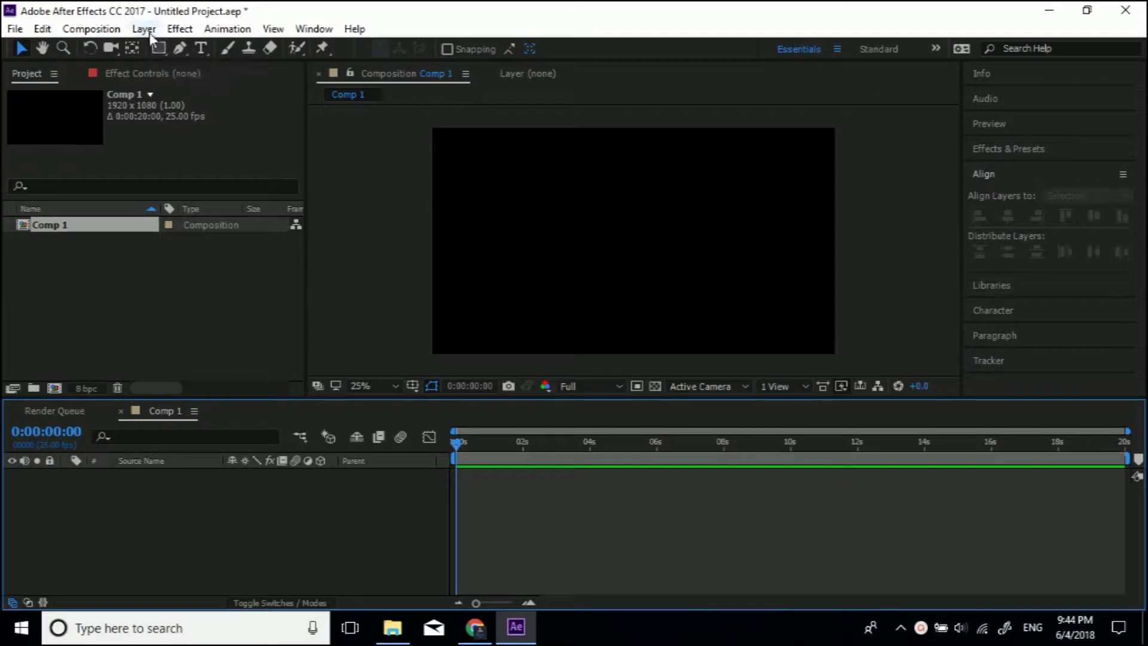
# - Add a full-frame #7B71FF solid layer, Medium Blue Solid 1, to Comp 1
pyautogui.click(144, 29)
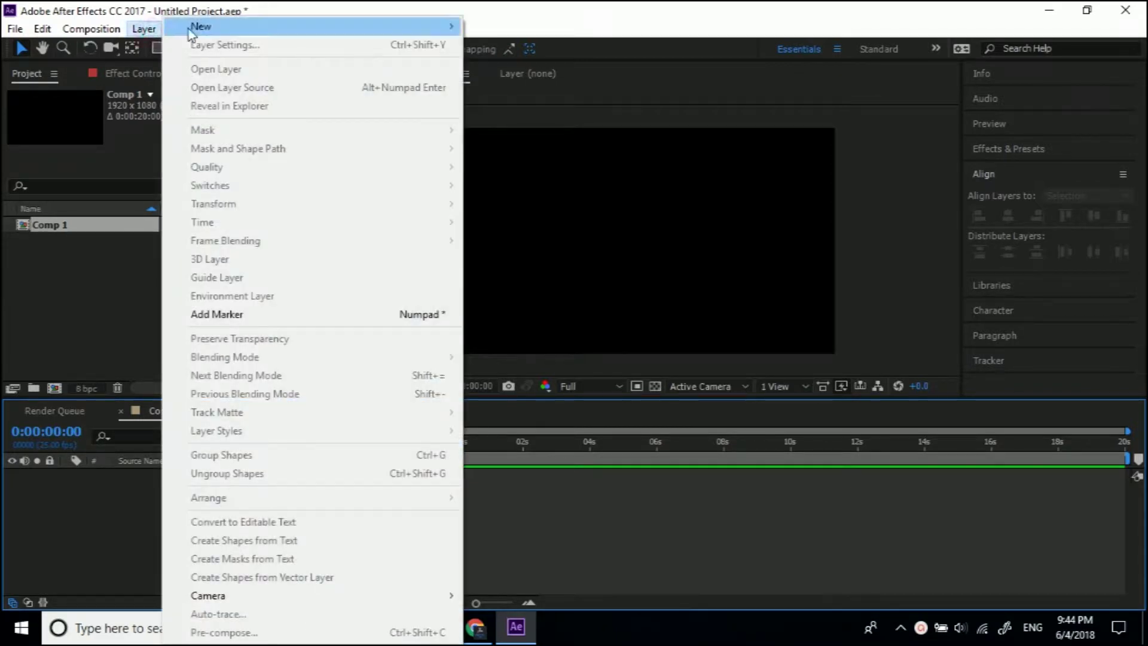
pyautogui.moveTo(190, 31)
pyautogui.click(606, 48)
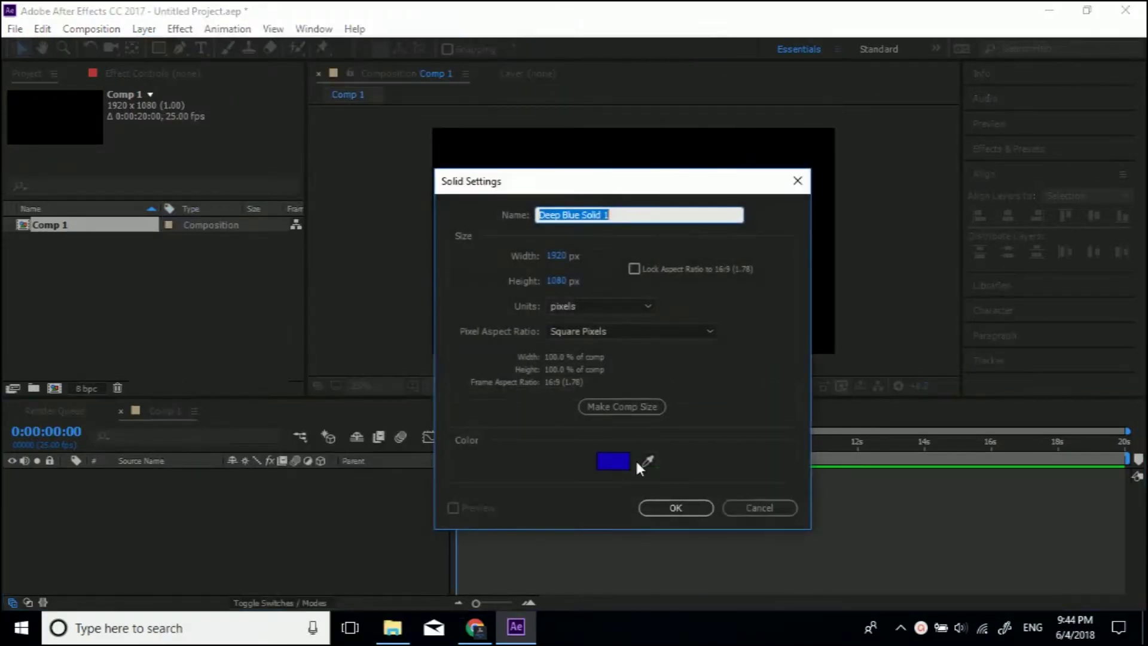
pyautogui.click(618, 459)
pyautogui.click(142, 44)
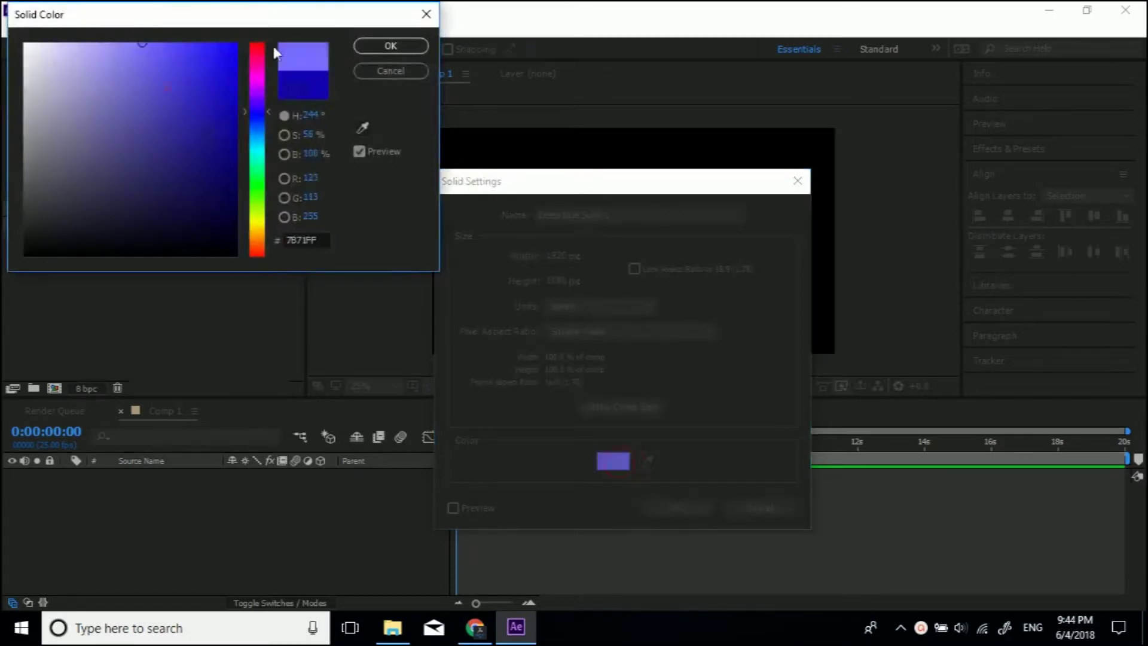
pyautogui.click(390, 46)
pyautogui.click(673, 507)
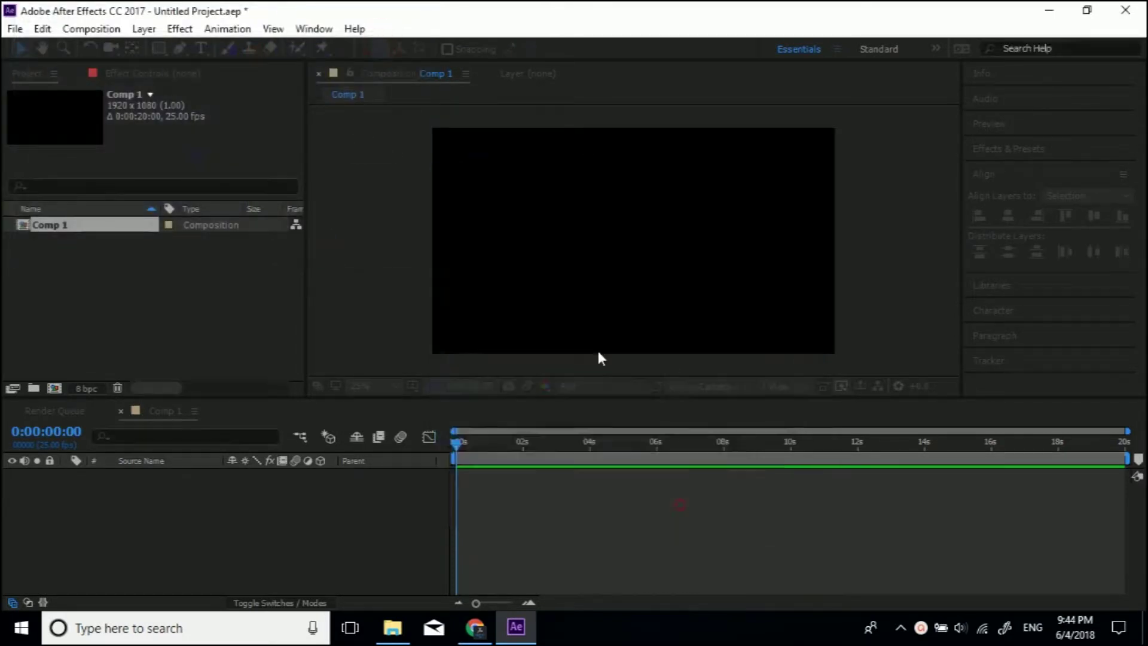
# - With nothing selected, switch to the Star Tool and set a pale yellow fill
pyautogui.click(258, 563)
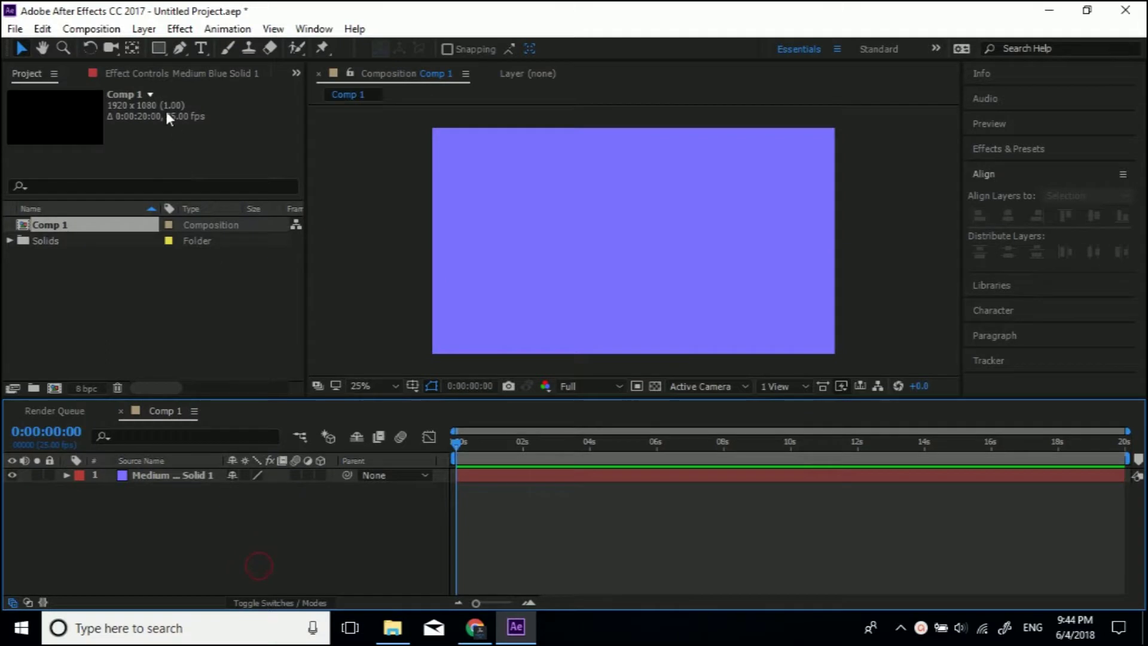
pyautogui.click(153, 45)
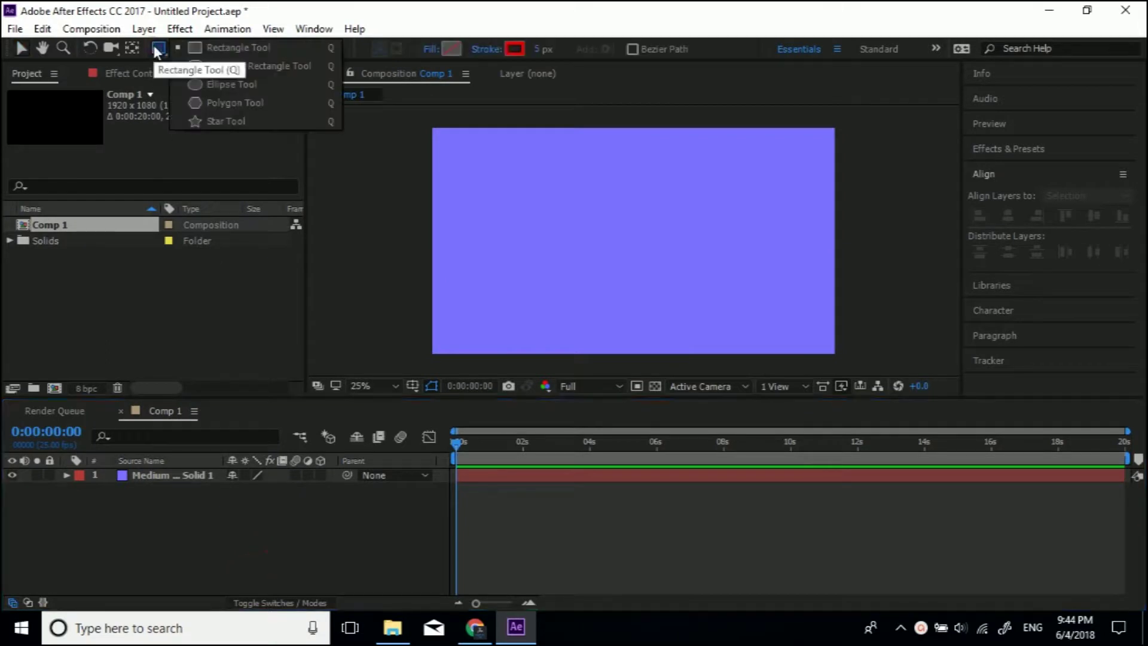
pyautogui.click(217, 121)
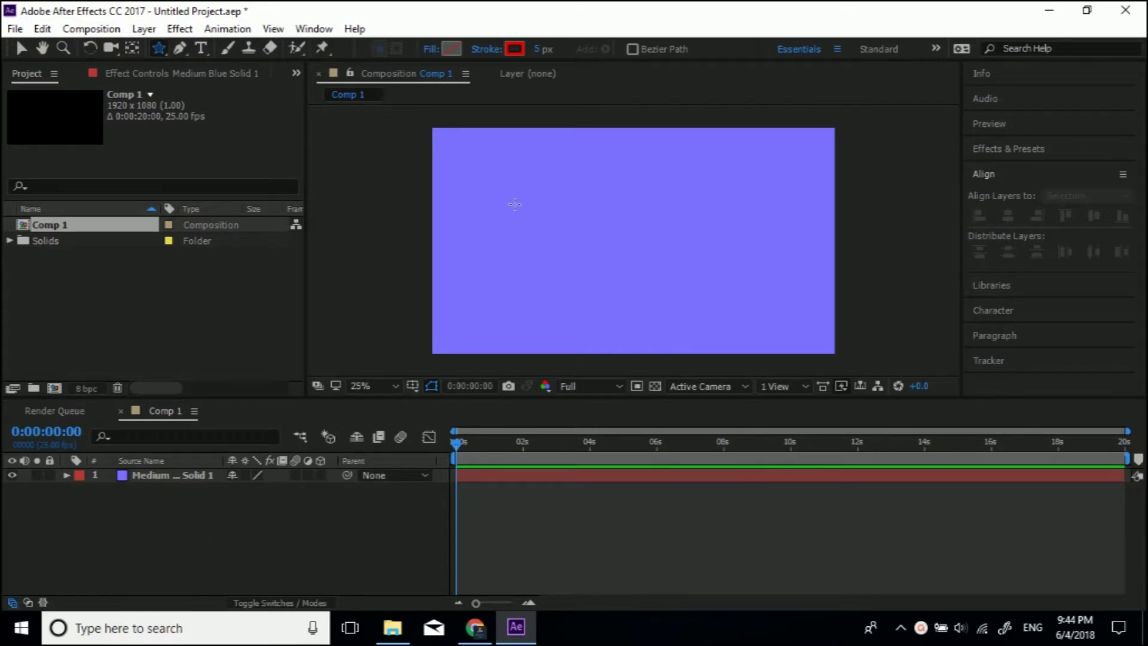
pyautogui.click(452, 48)
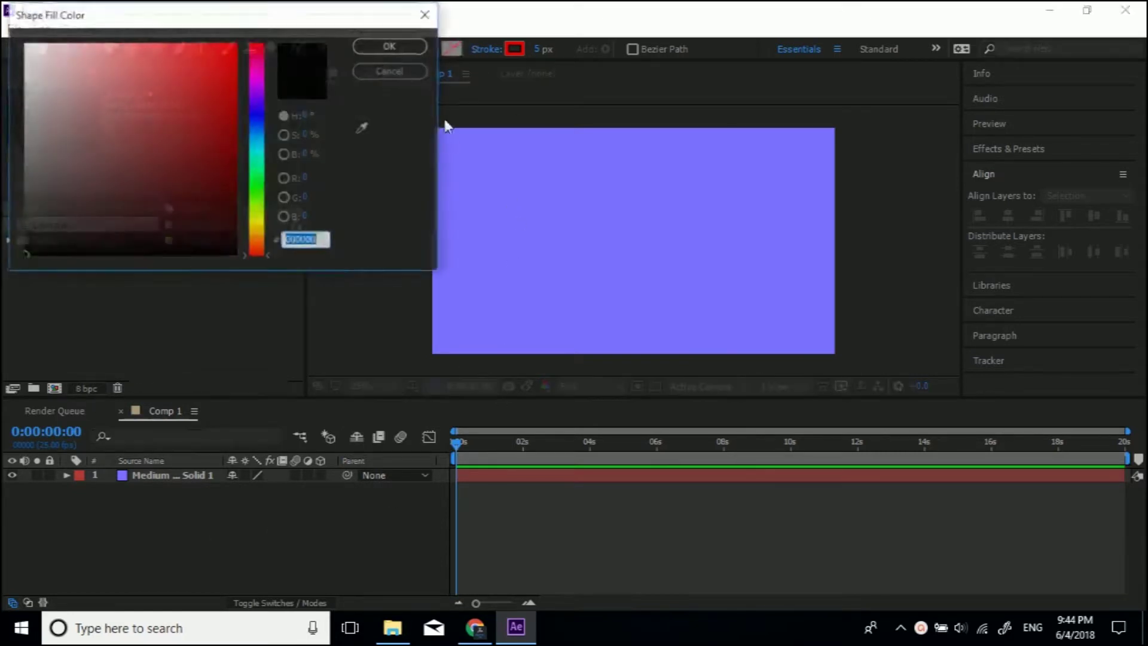
pyautogui.click(257, 218)
pyautogui.moveTo(179, 79)
pyautogui.mouseDown()
pyautogui.moveTo(159, 143)
pyautogui.moveTo(135, 111)
pyautogui.mouseUp()
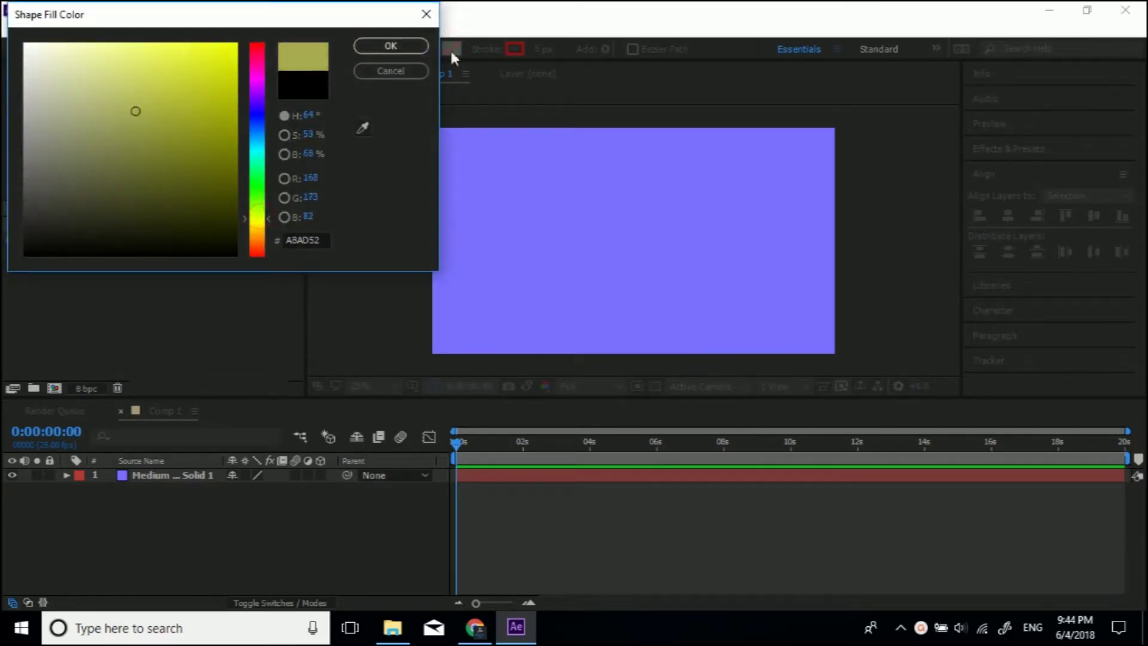
pyautogui.click(164, 60)
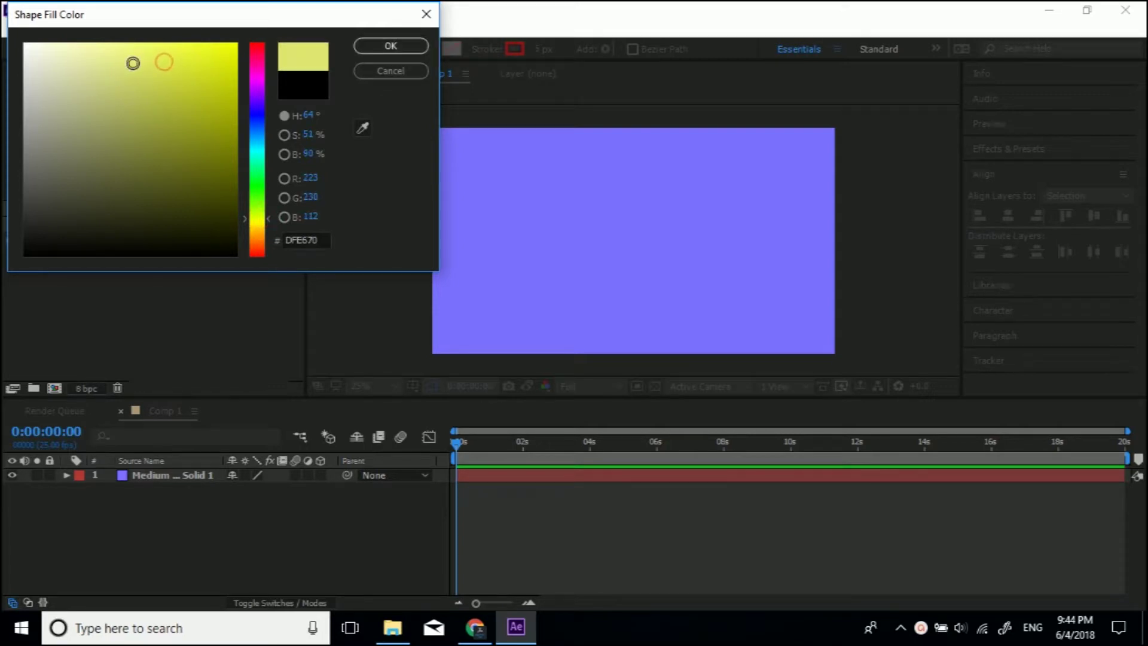
pyautogui.click(418, 49)
# - Draw a yellow star in the upper-left of the frame with its stroke set to None
pyautogui.moveTo(549, 202)
pyautogui.mouseDown()
pyautogui.moveTo(633, 240)
pyautogui.moveTo(586, 235)
pyautogui.mouseUp()
pyautogui.click(487, 48)
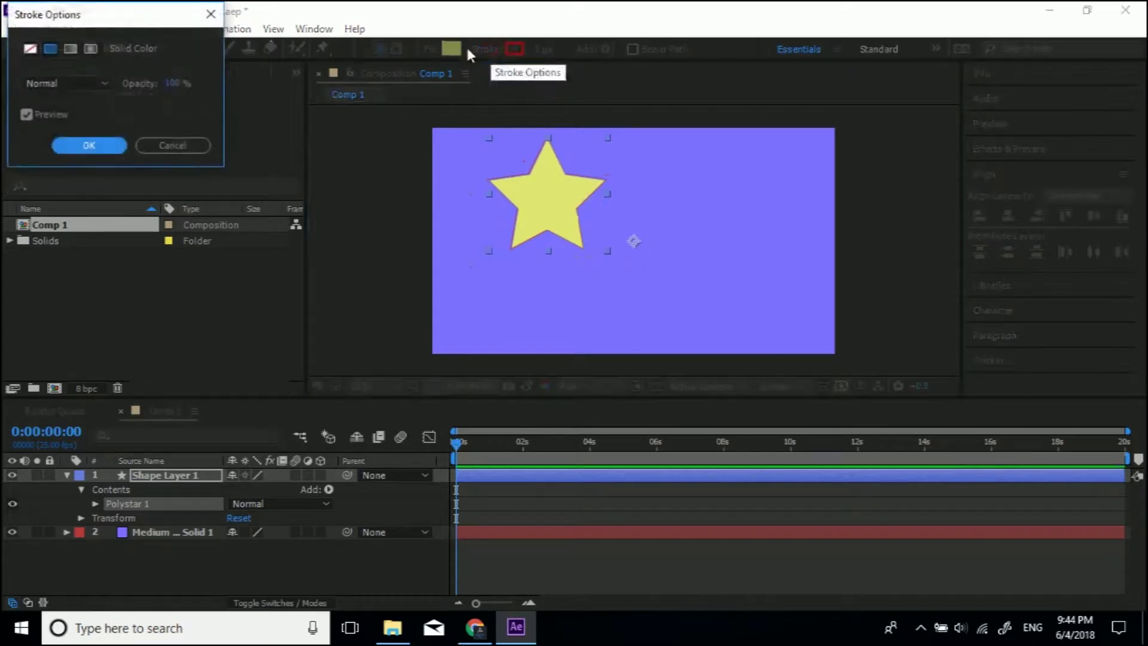
pyautogui.click(31, 49)
pyautogui.click(96, 145)
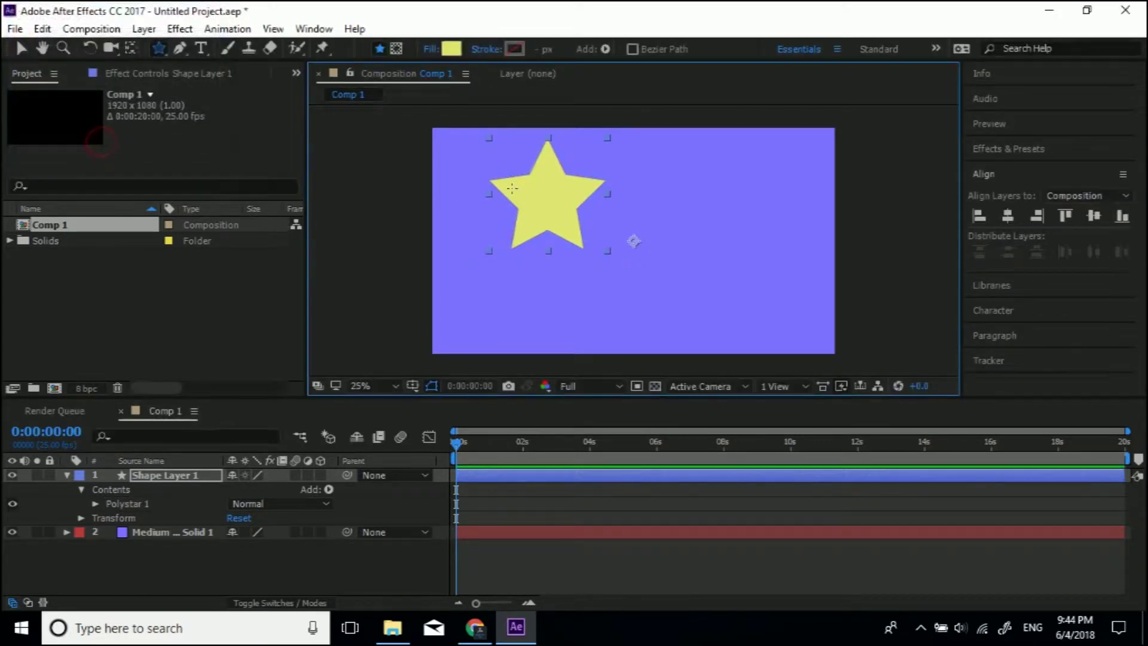
# - Move the star to the centre of the composition and collapse its layer properties
pyautogui.click(130, 48)
pyautogui.click(21, 48)
pyautogui.moveTo(530, 204); pyautogui.dragTo(605, 242)
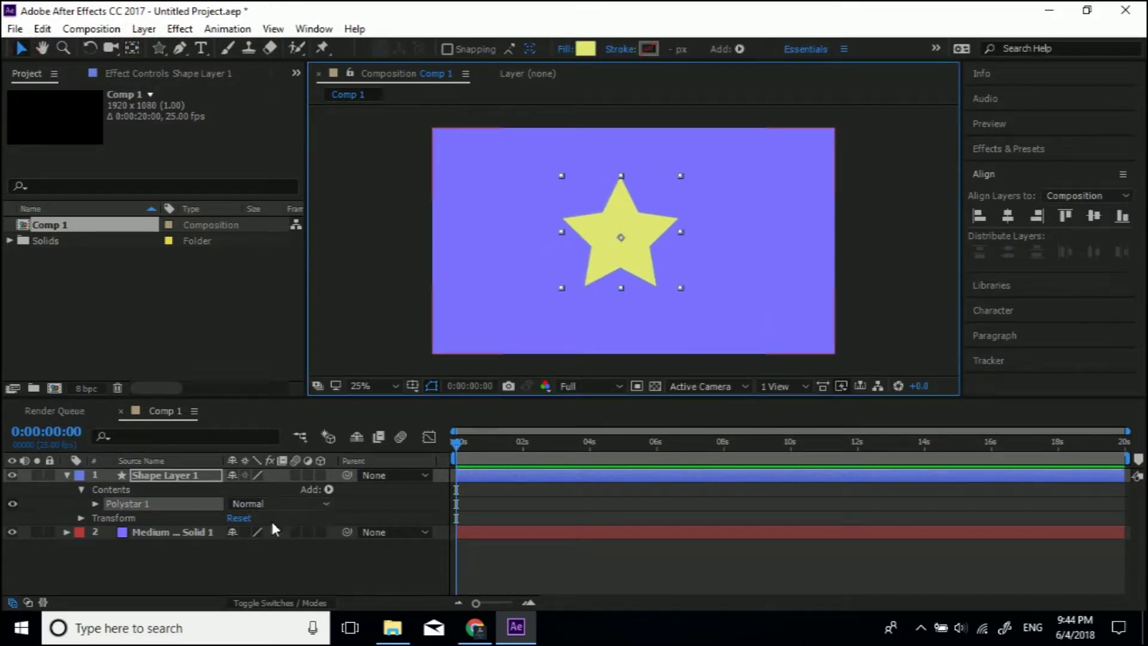
pyautogui.click(66, 474)
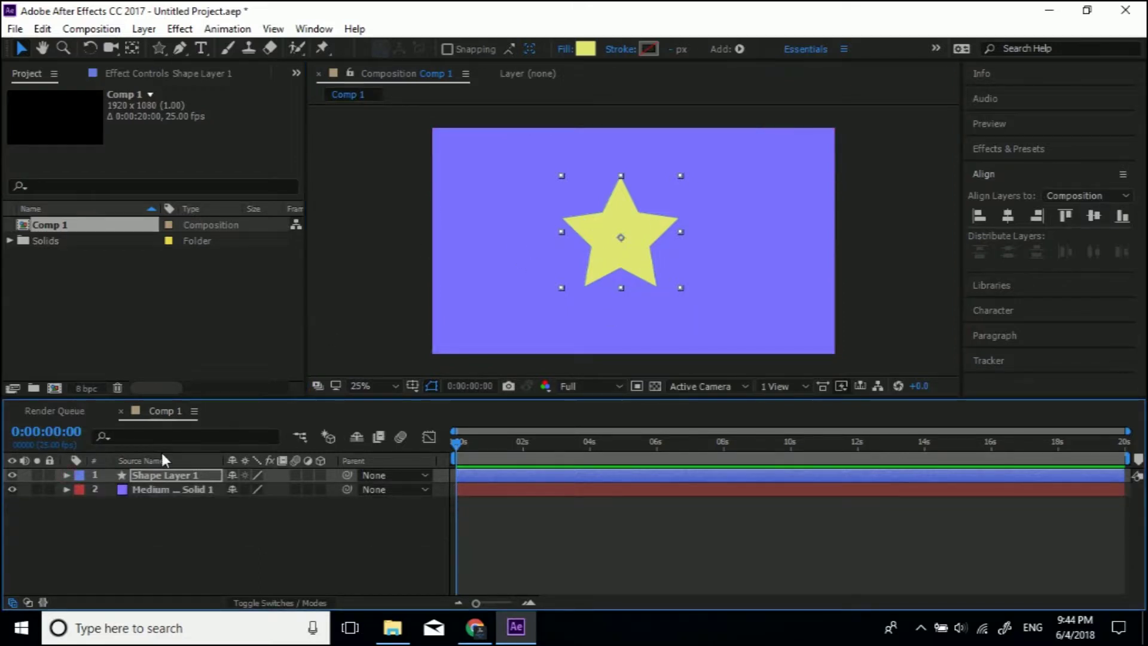
# - Add a wiggle(50,5) expression to Shape Layer 1's Position property
pyautogui.press('p')
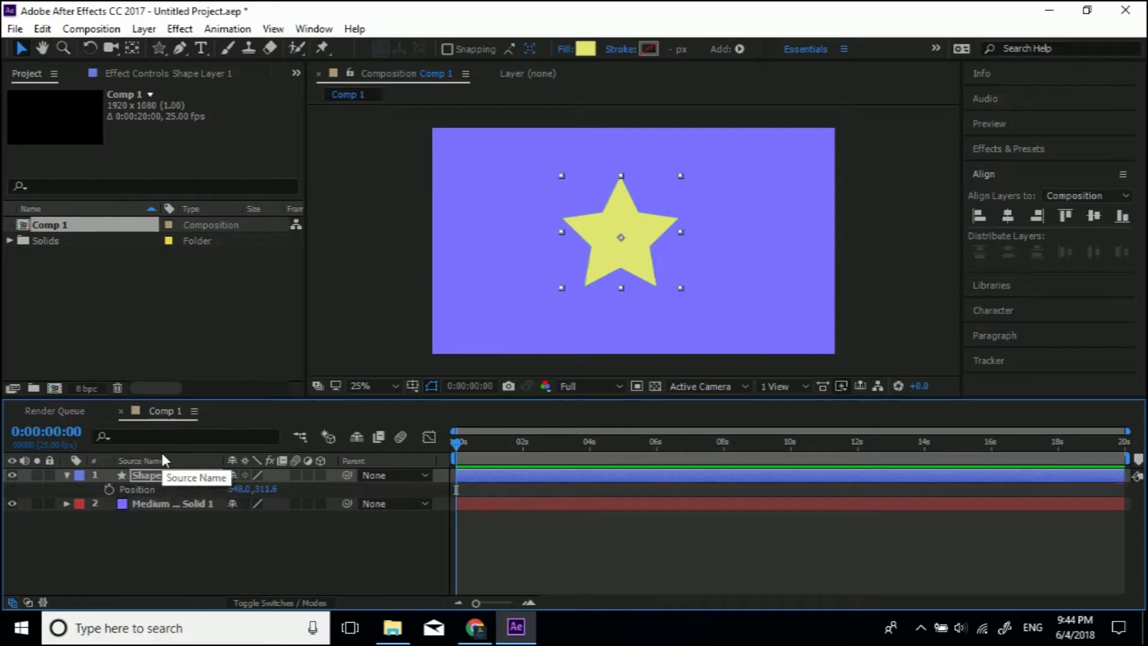
pyautogui.keyDown('alt'); pyautogui.click(109, 490); pyautogui.keyUp('alt')
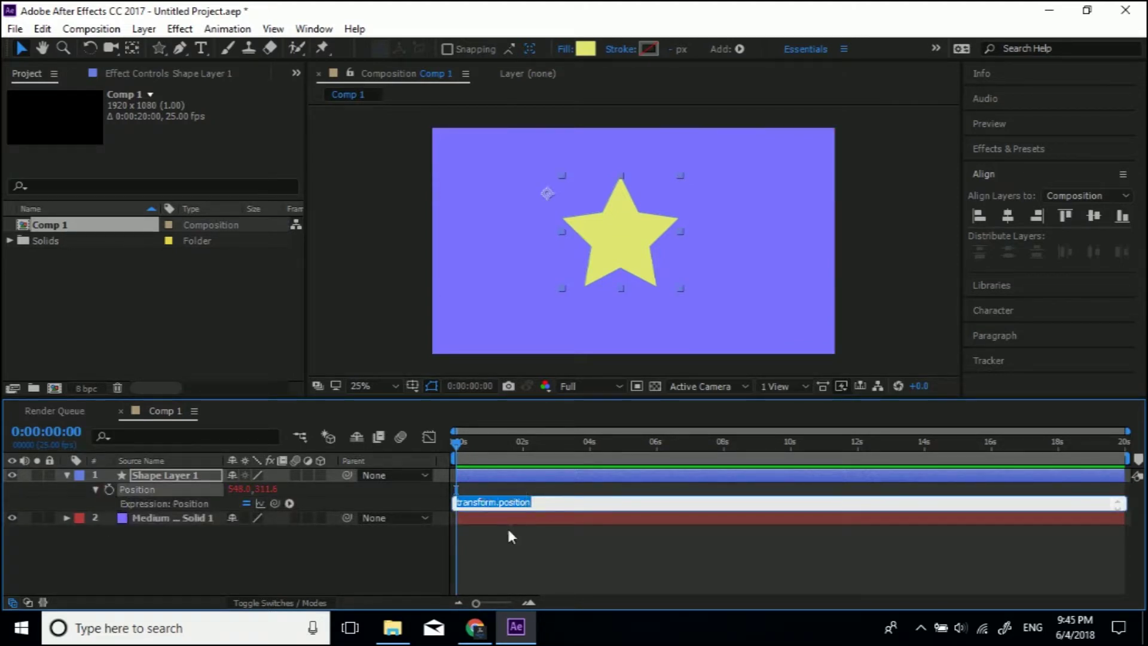
pyautogui.write('wiggle(')
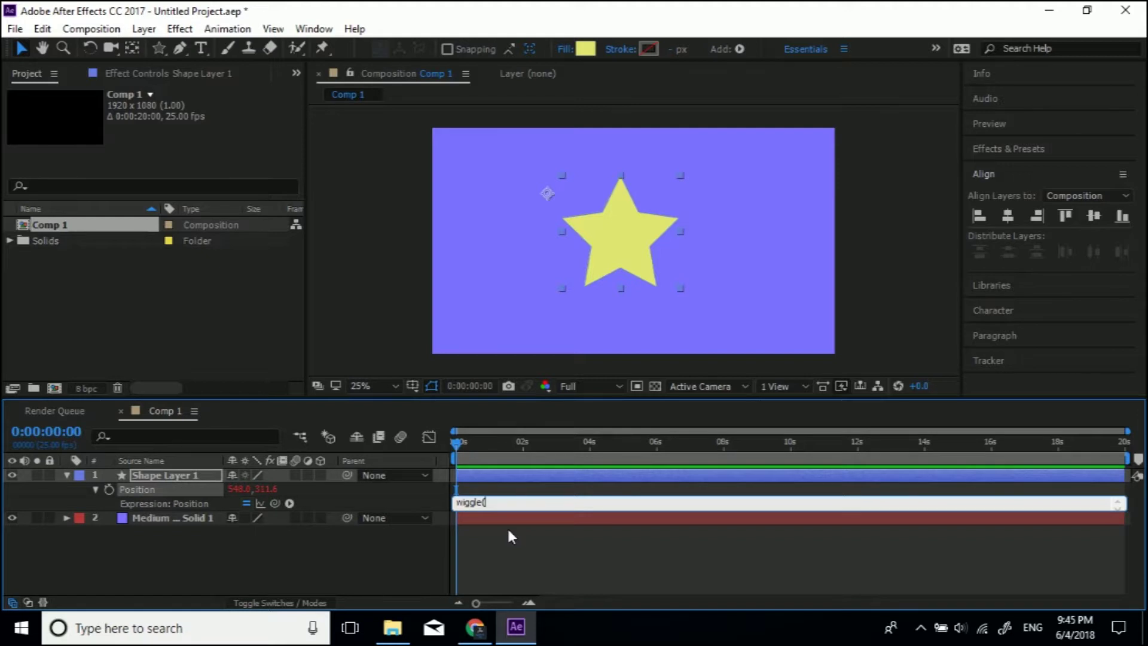
pyautogui.write('50,5')
pyautogui.click(392, 561)
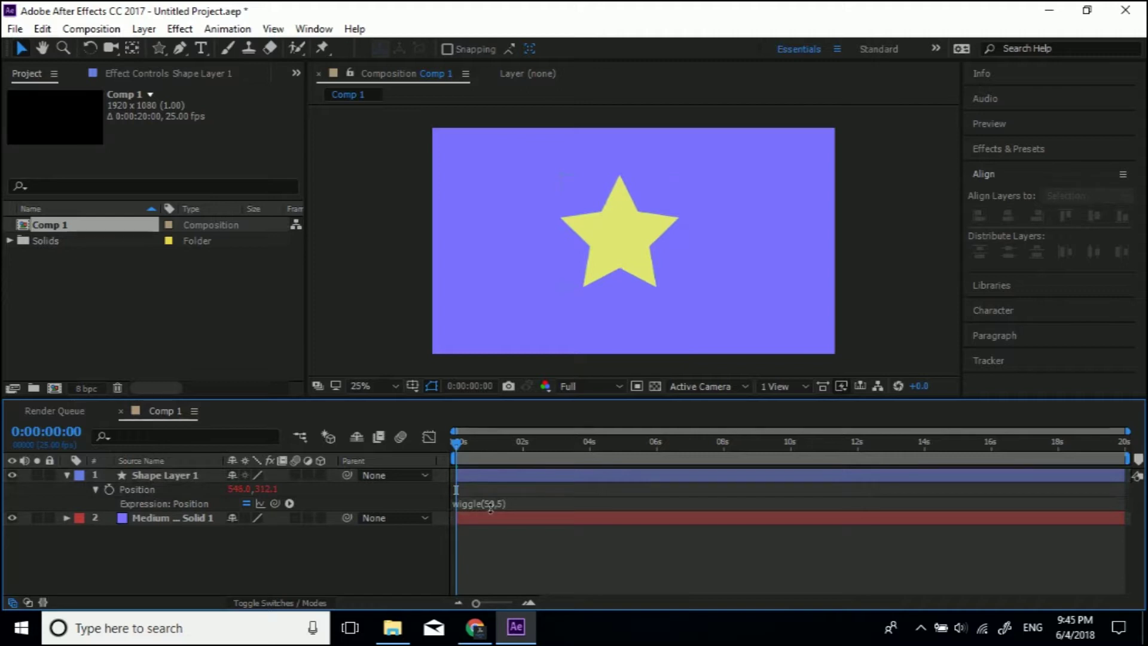
# - Play a preview to watch the star jitter under the position wiggle
pyautogui.press('space')
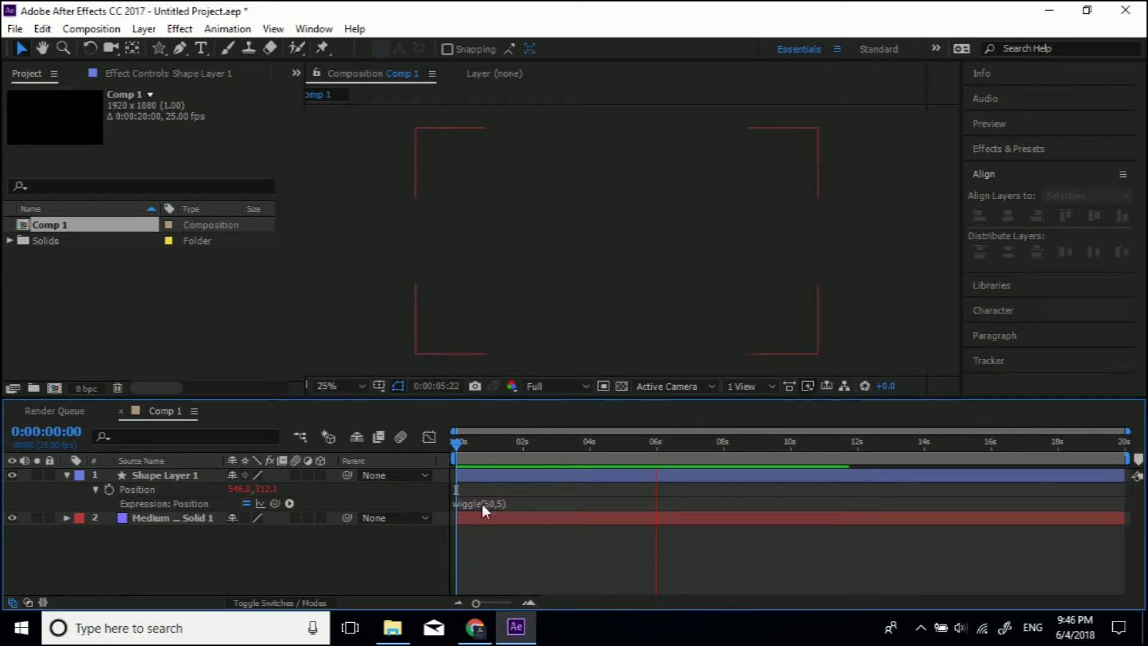
# - Change the Position expression from wiggle(50,5) to wiggle(5,50)
pyautogui.click(482, 503)
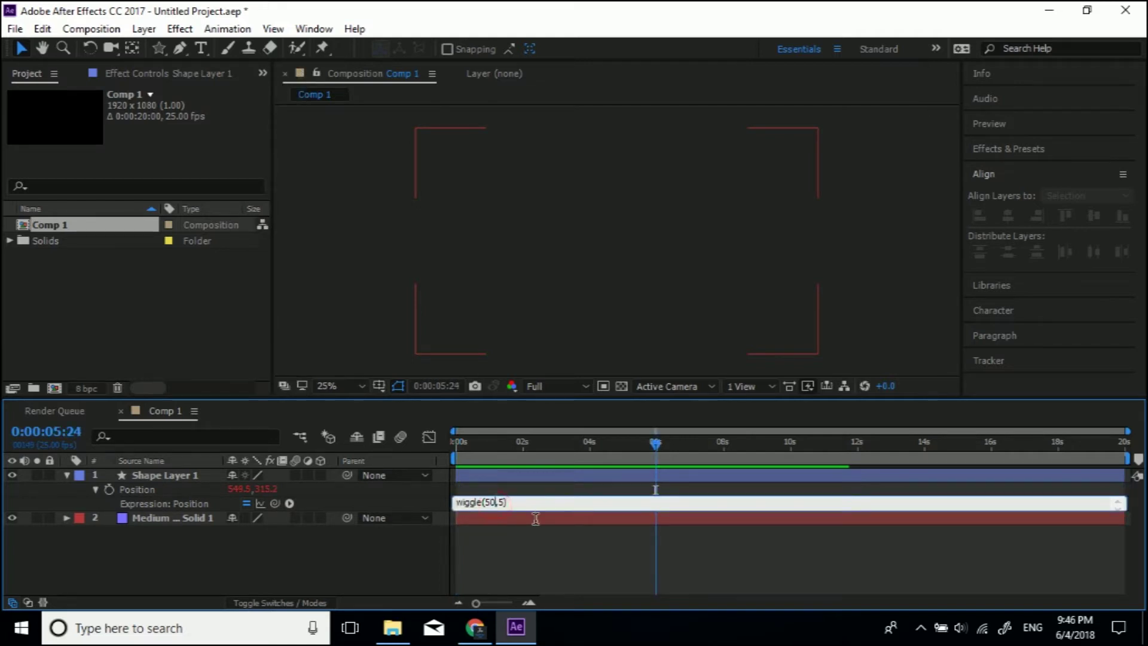
pyautogui.press('BackSpace')
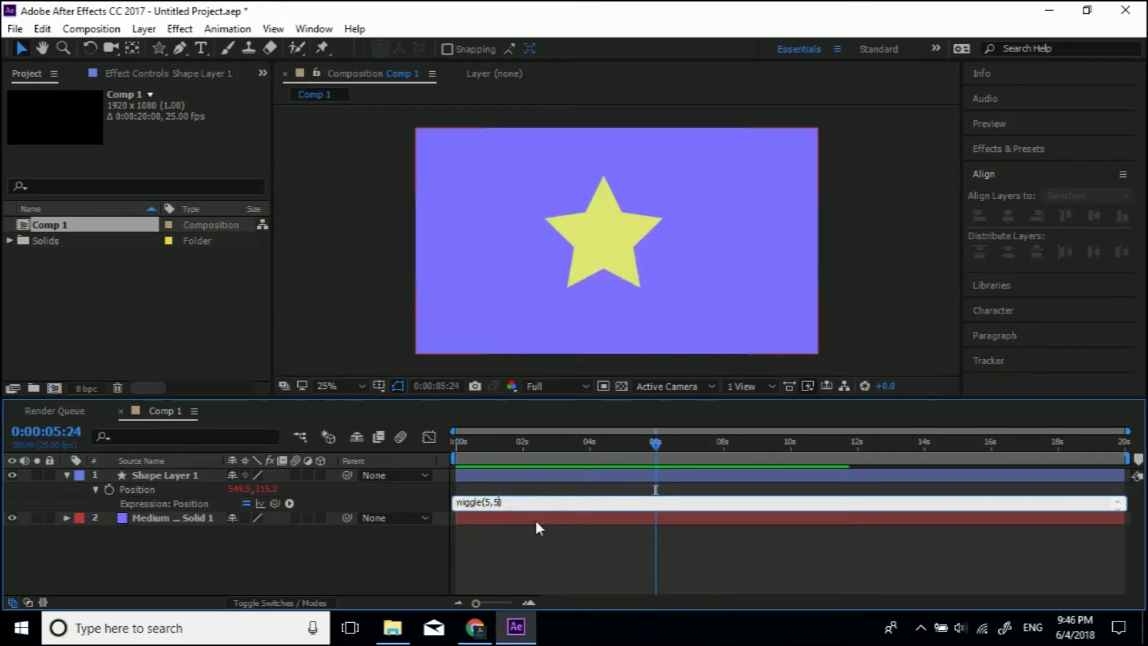
pyautogui.write('0')
pyautogui.click(369, 565)
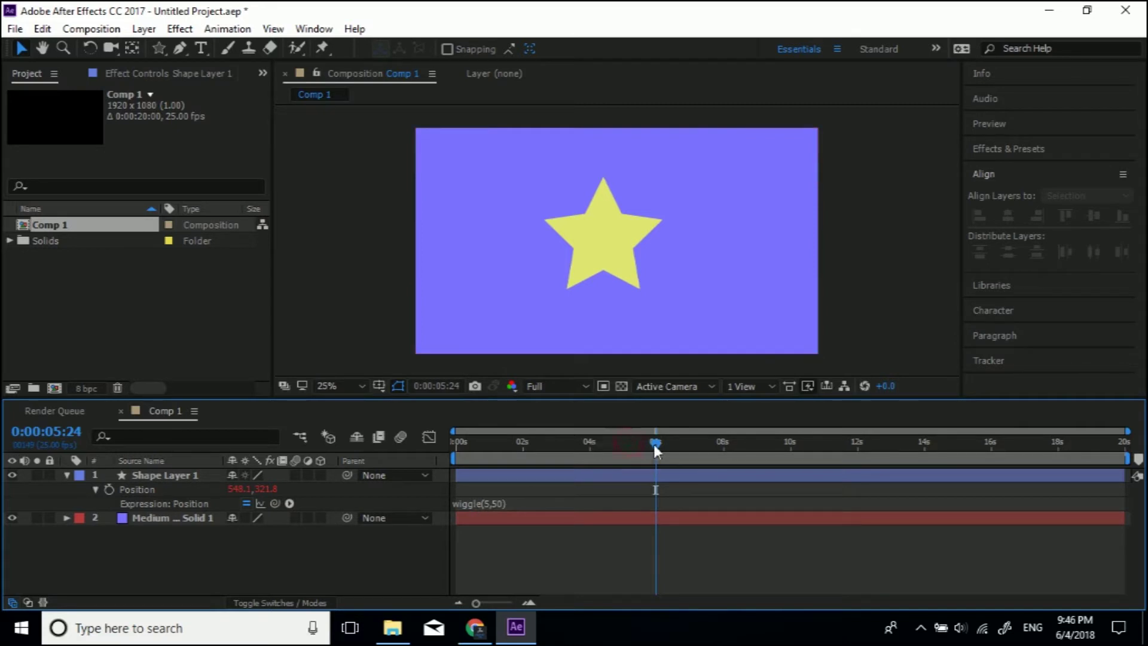
# - Preview the wiggle(5,50) motion from 0:00:06:04, then select the star's shape layer
pyautogui.click(661, 461)
pyautogui.press('space')
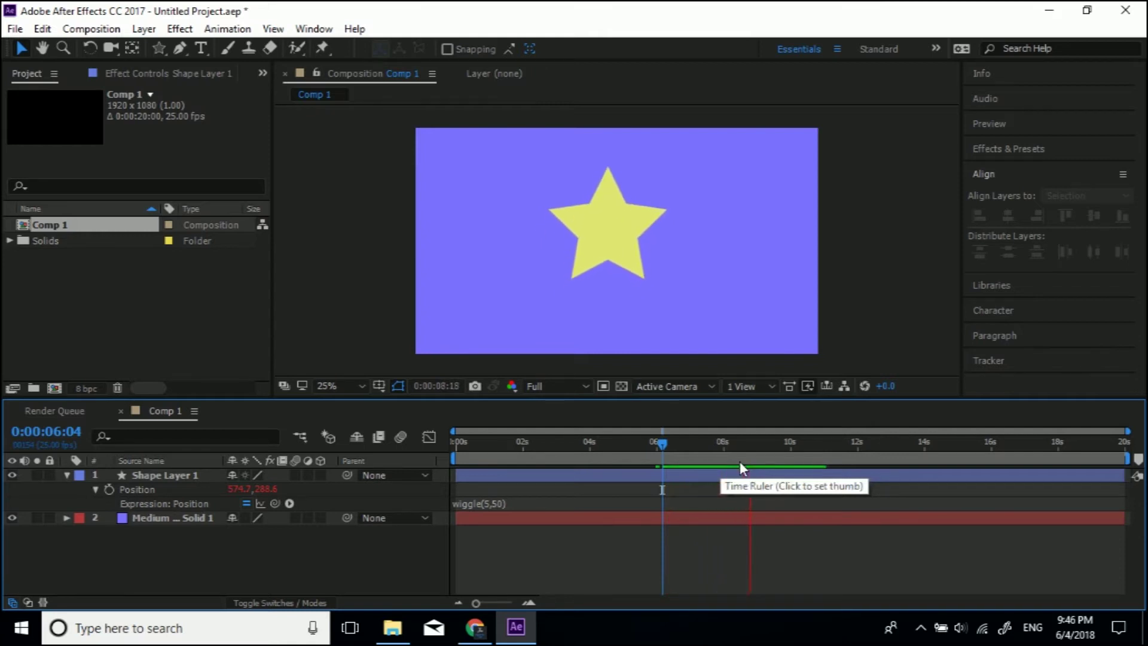
pyautogui.press('space')
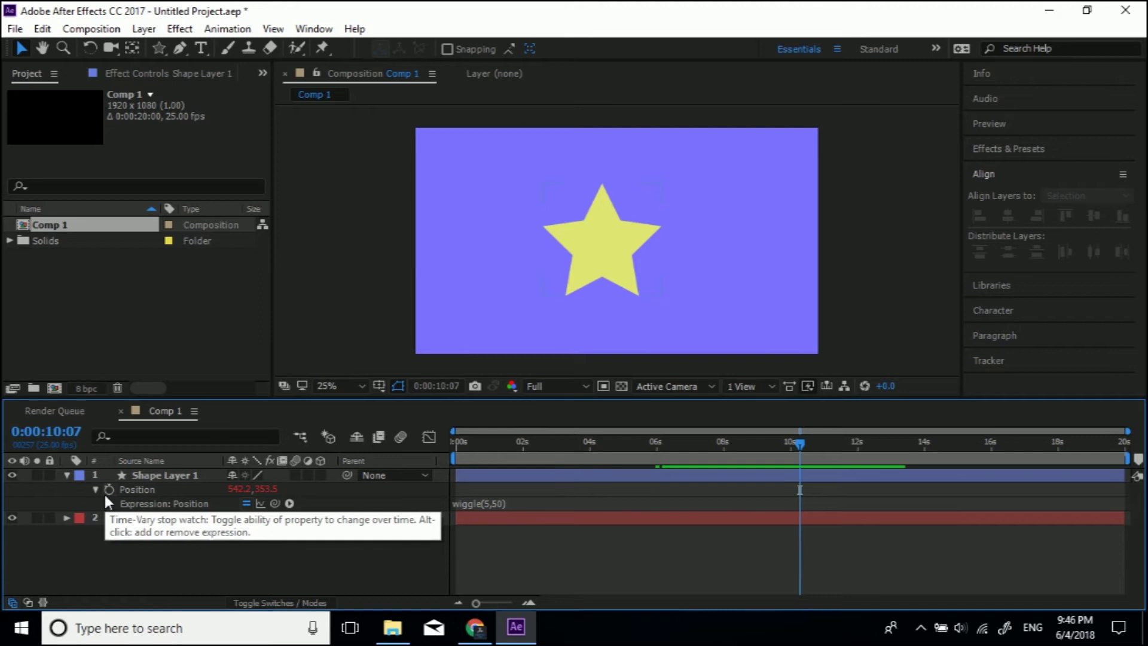
pyautogui.click(147, 475)
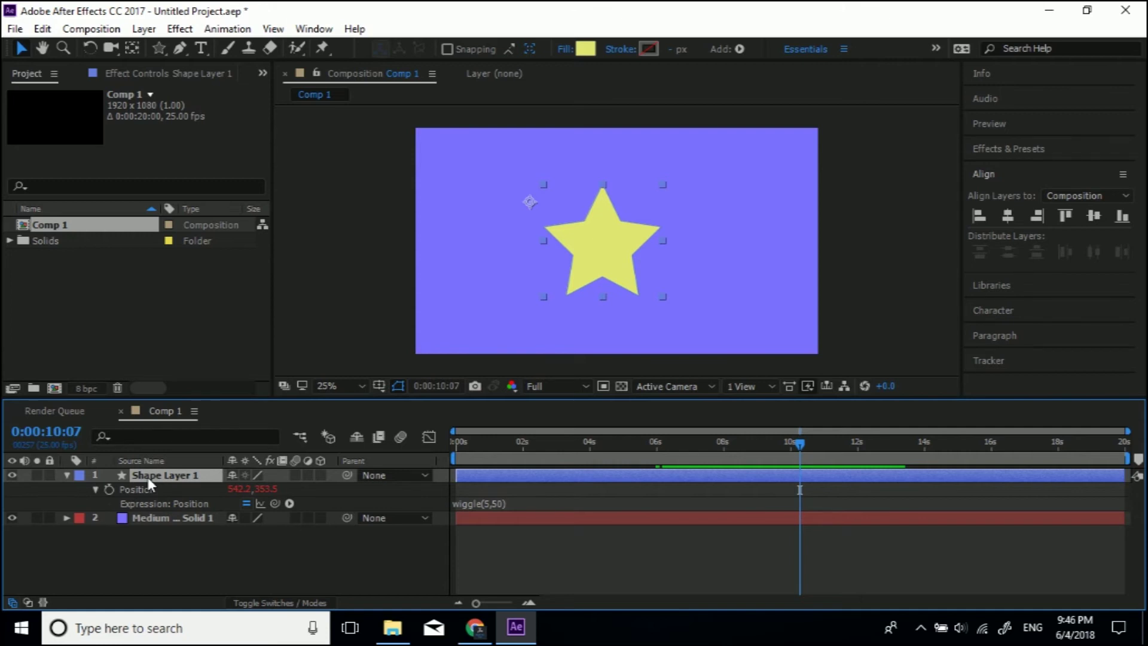
# - Add a wiggle(5,200) expression to the star's Scale and preview the result
pyautogui.press('s')
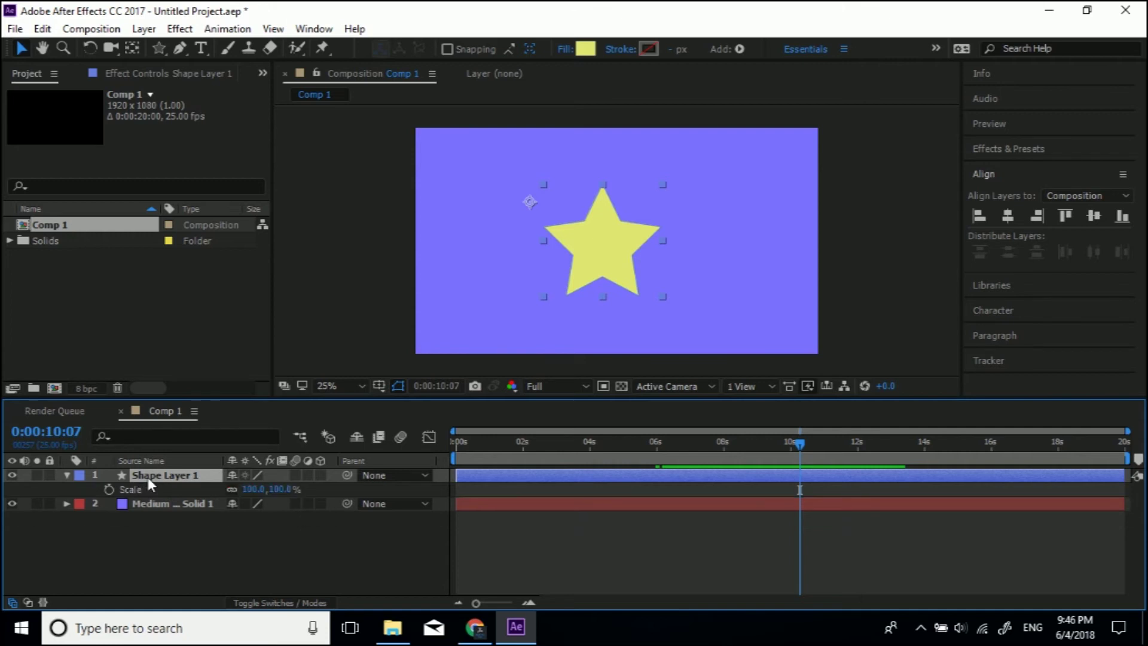
pyautogui.keyDown('alt'); pyautogui.click(110, 489); pyautogui.keyUp('alt')
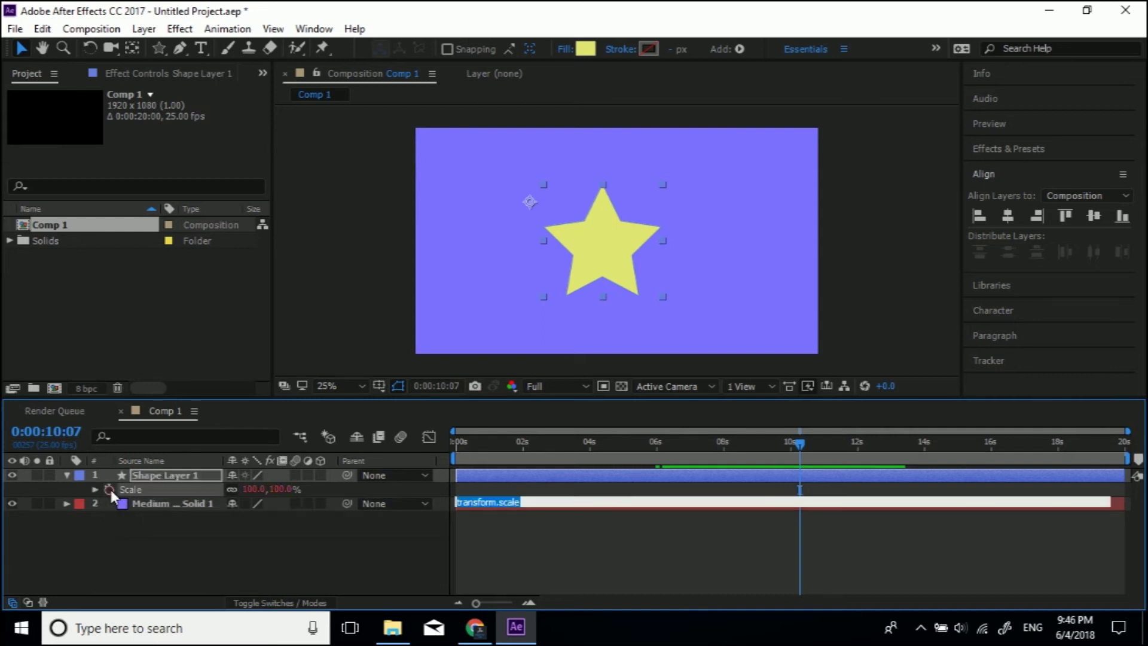
pyautogui.write('wiggle(')
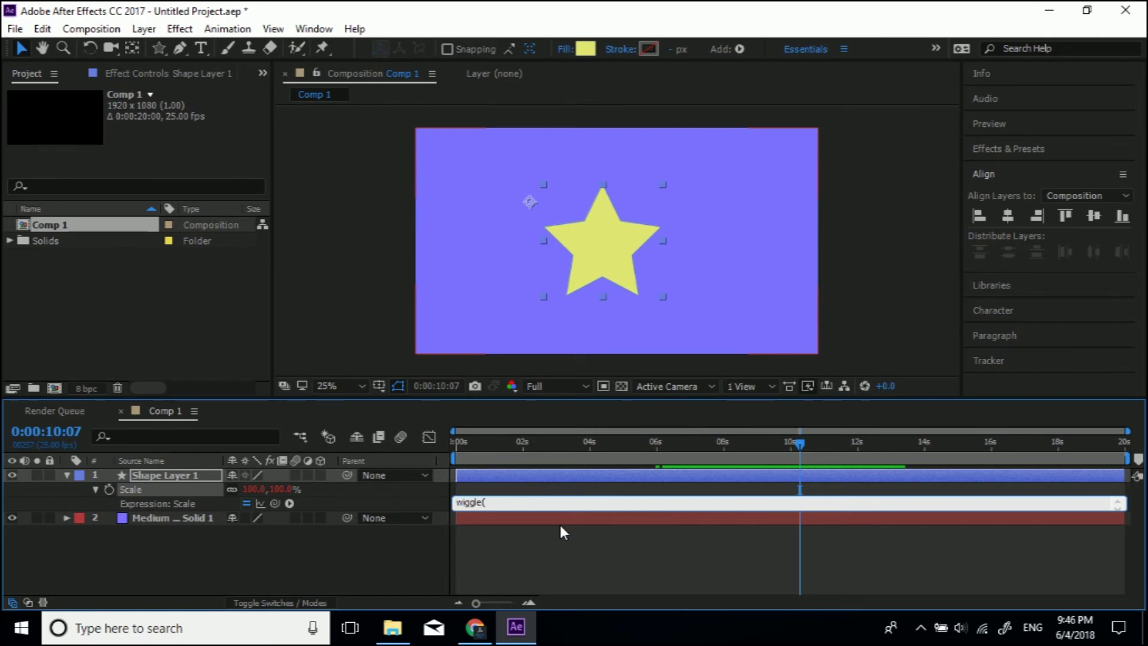
pyautogui.write('5,200)')
pyautogui.click(422, 557)
pyautogui.press('space')
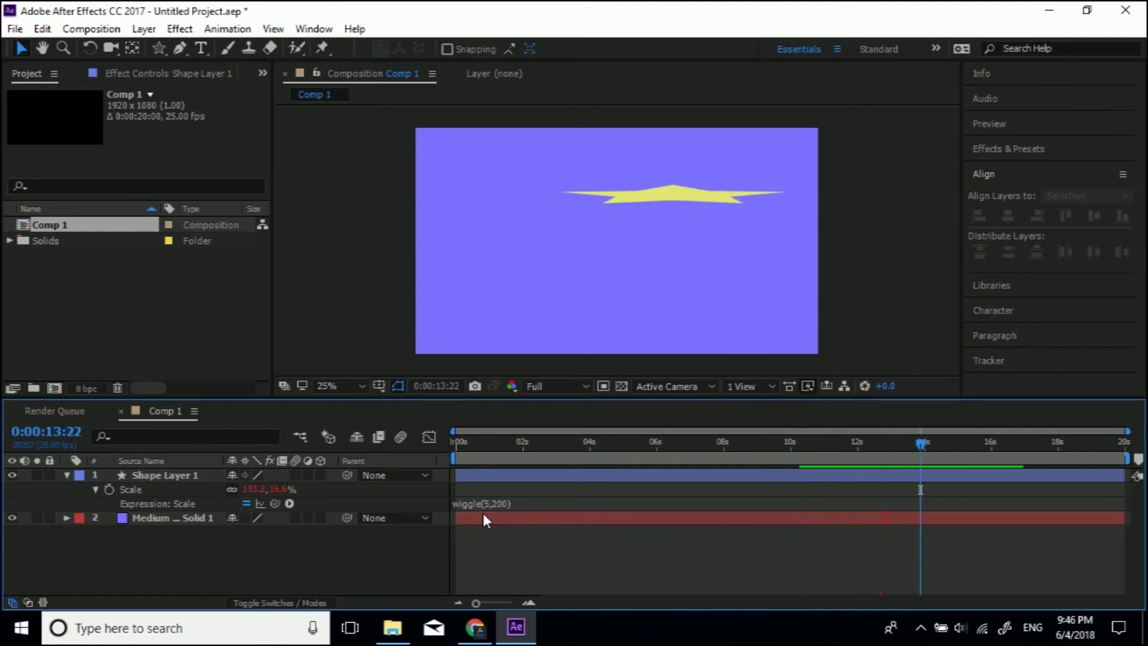
# - From 0:00:01:15, centre Shape Layer 1's anchor point with Ctrl+Alt+Home and preview
pyautogui.click(509, 445)
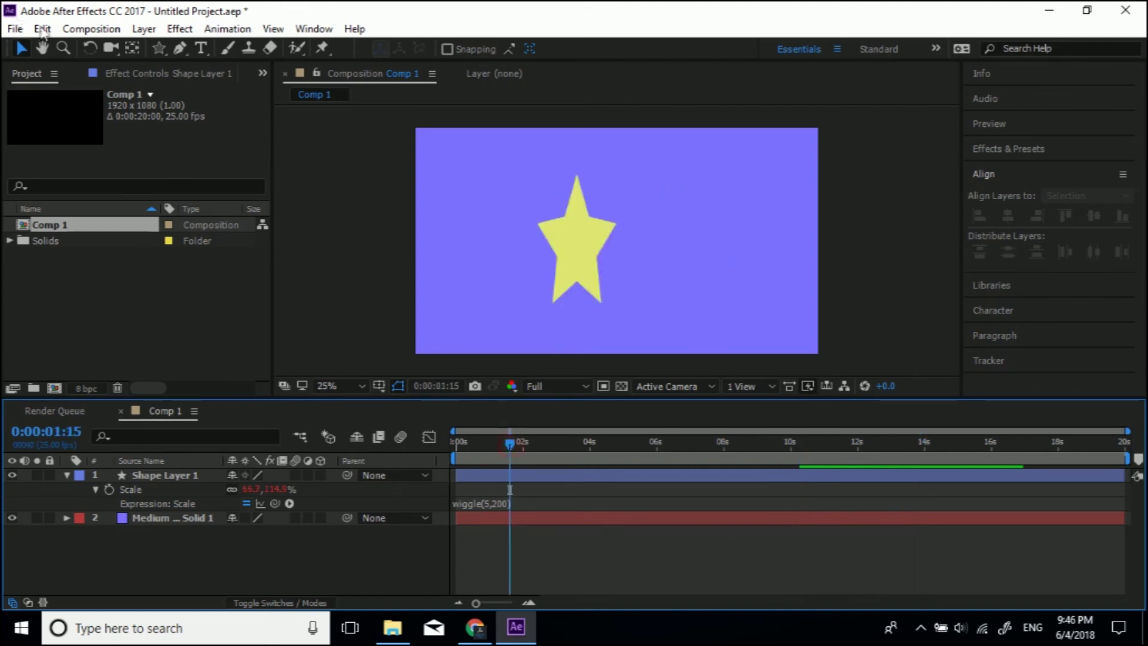
pyautogui.click(132, 49)
pyautogui.click(152, 473)
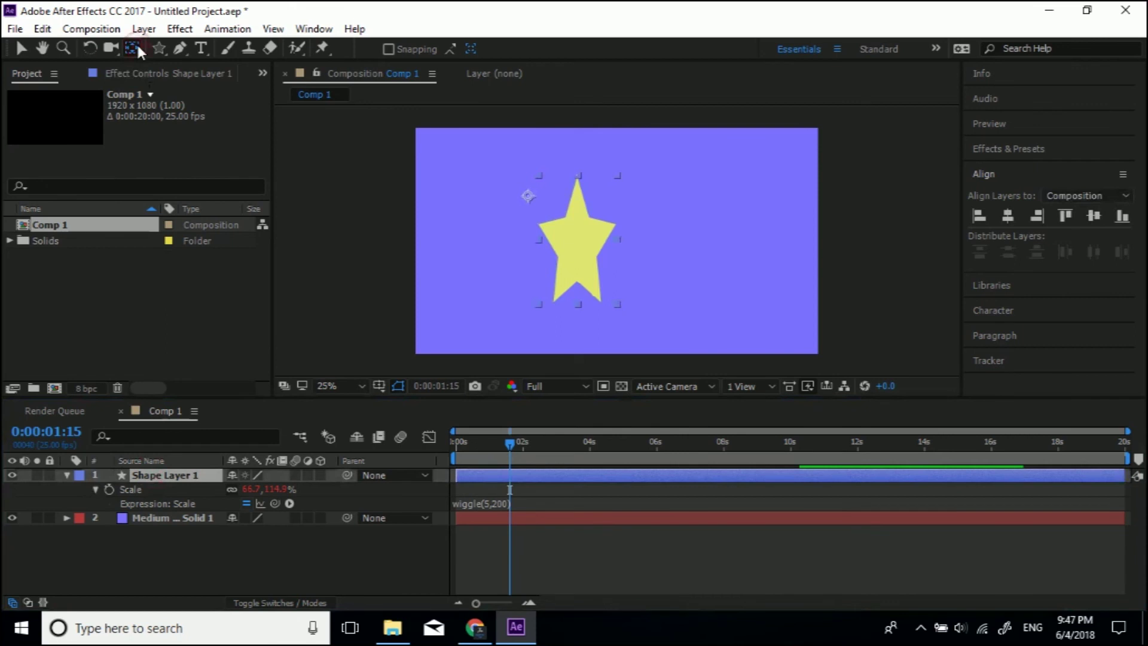
pyautogui.hotkey('ctrl', 'alt', 'Home')
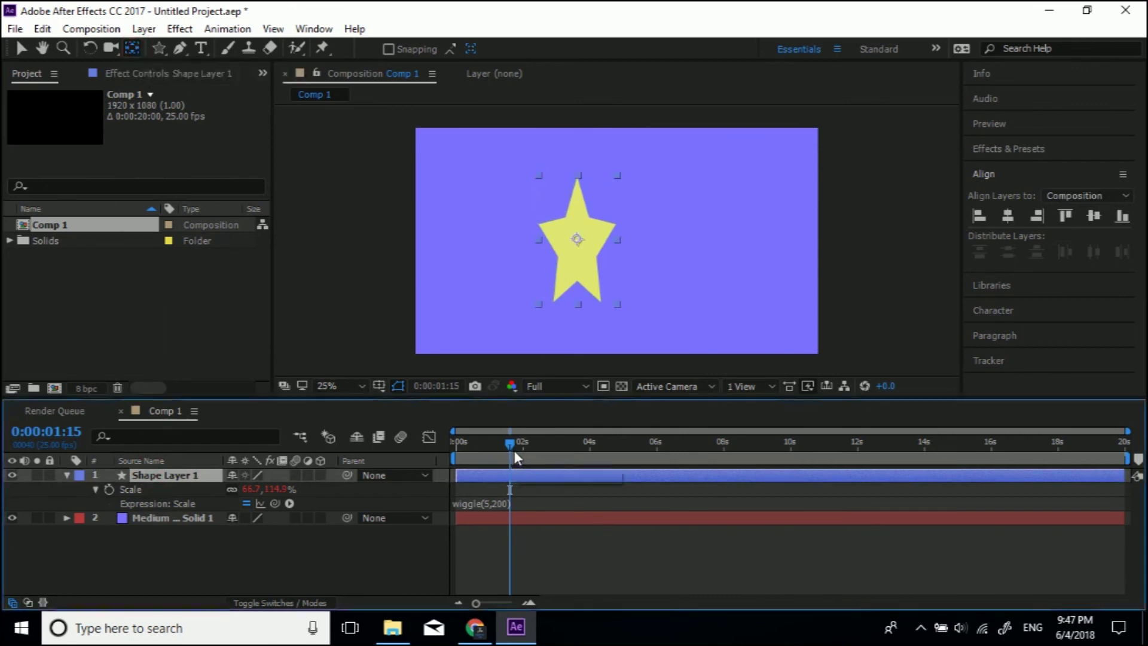
pyautogui.press('space')
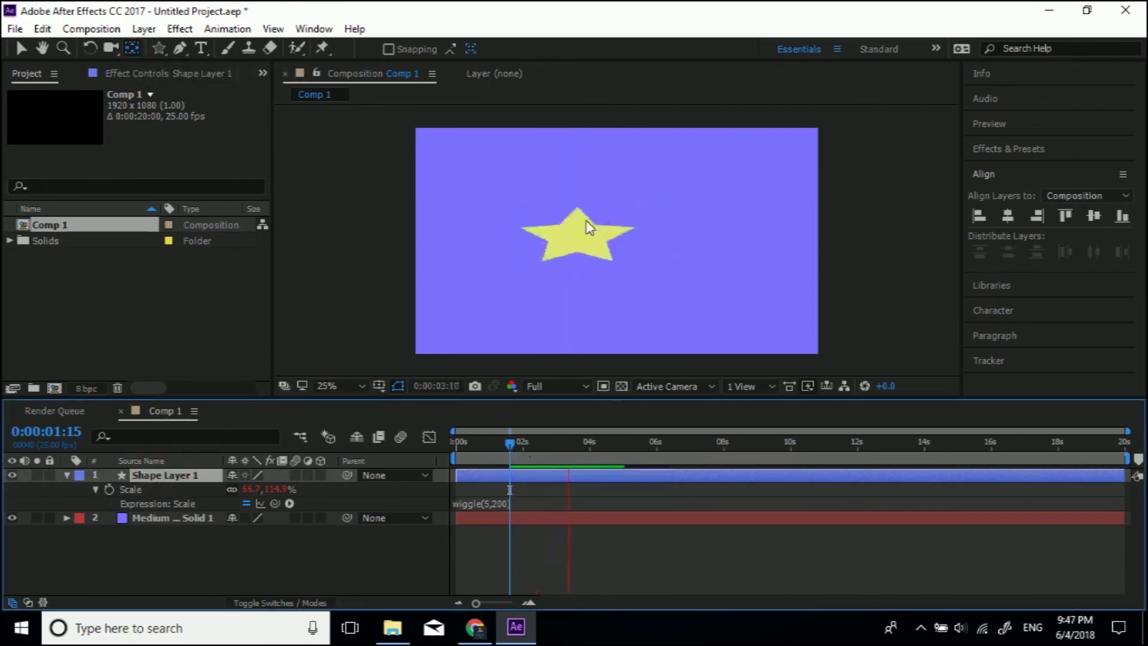
pyautogui.press('space')
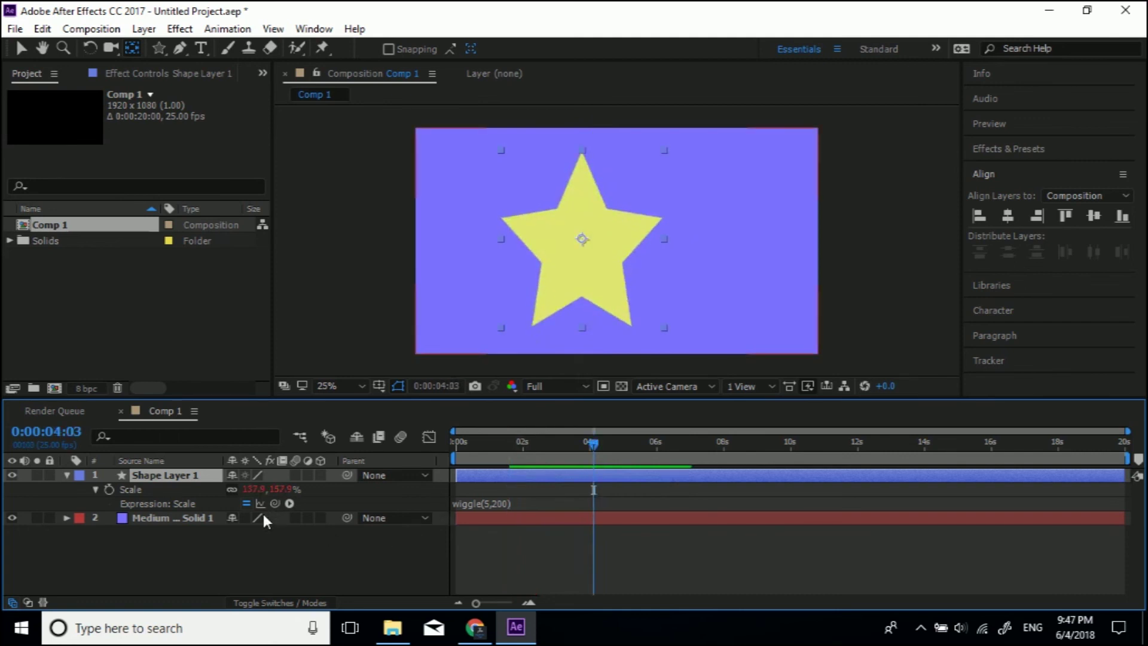